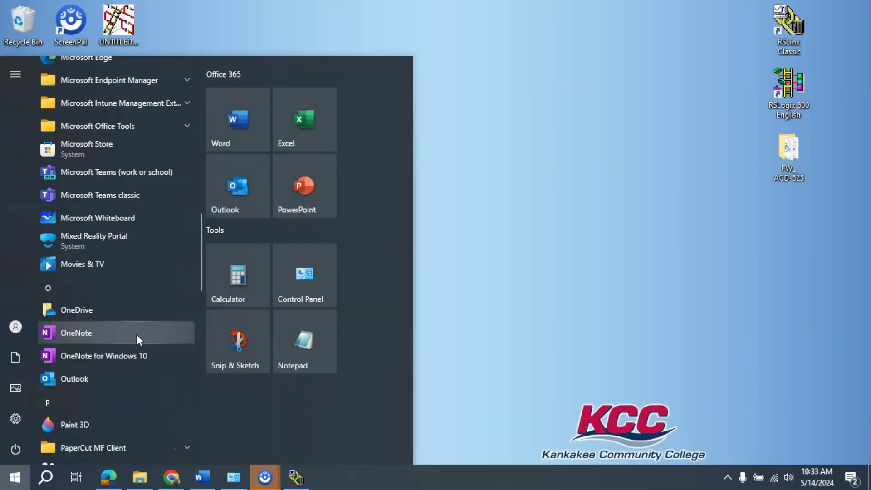
Launch the BootP-DHCP Tool from Rockwell Software on the Intel Ethernet adapter at 192.168.1.129.
scroll(137, 334, "down", 4)
scroll(134, 337, "down", 4)
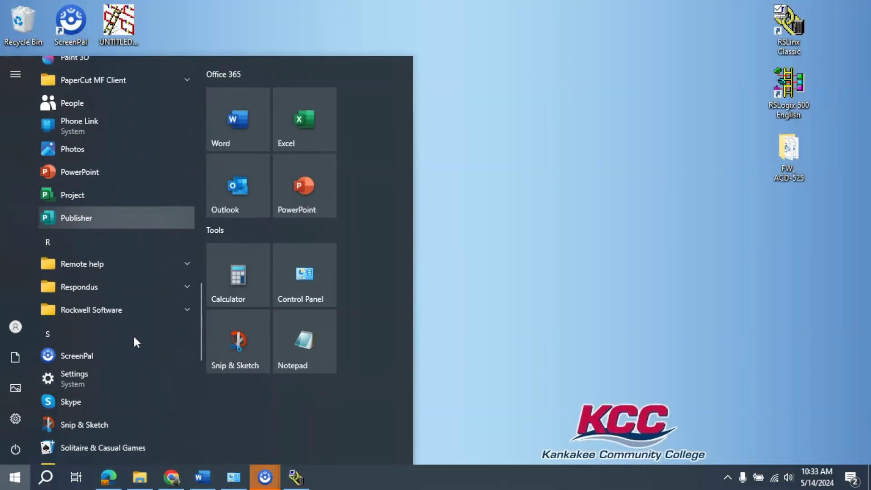
left_click(180, 311)
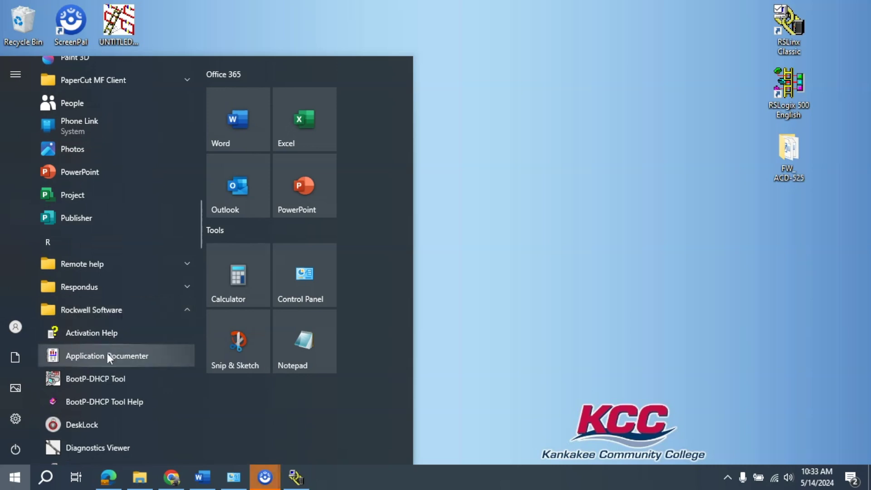
left_click(92, 378)
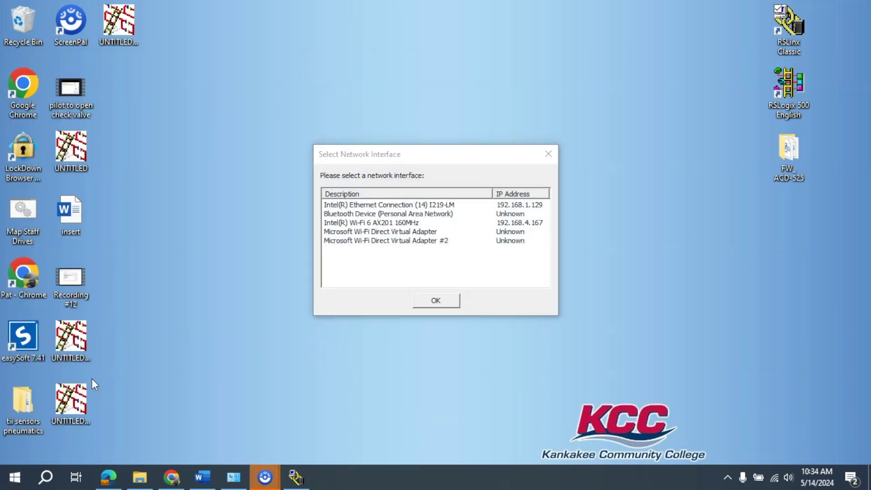
left_click(438, 206)
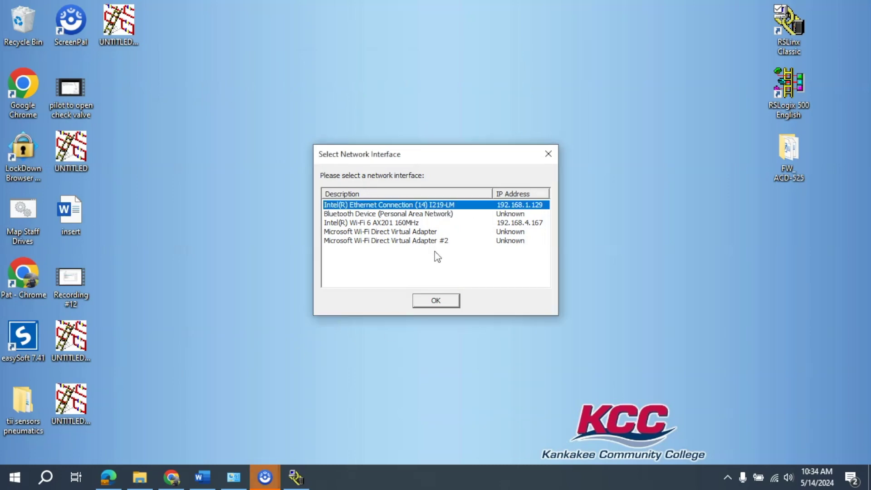
left_click(435, 301)
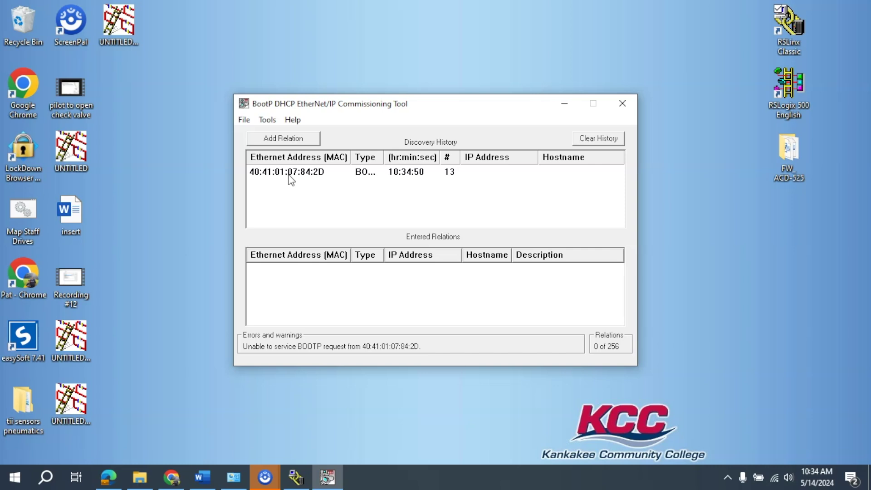
Open a New Entry for device 40:41:01:07:84:2D from the Discovery History list.
left_click(290, 180)
double_click(291, 180)
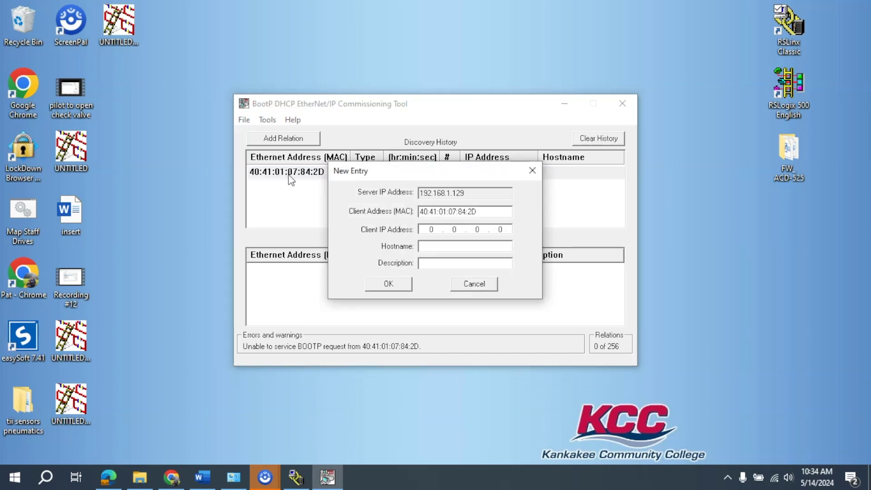
Enter client IP 192.168.1.35 for 40:41:01:07:84:2D and confirm the relation.
left_click(432, 230)
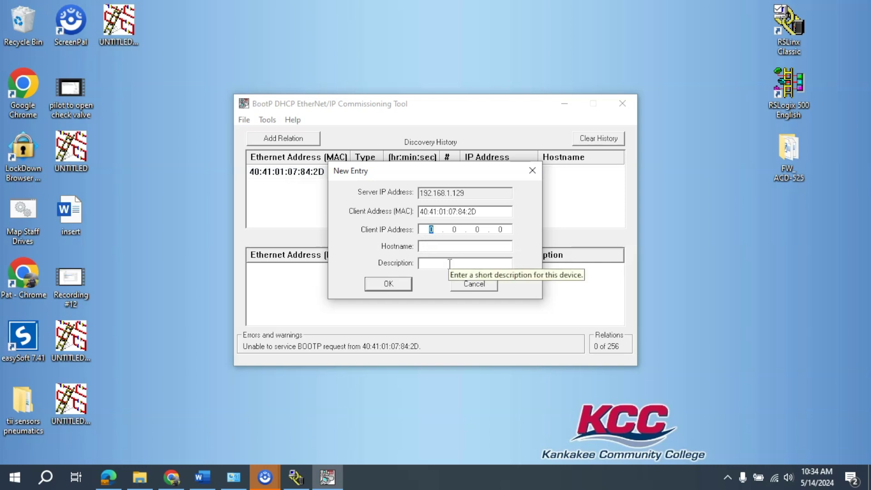
type("192.168.1.350")
key("BackSpace")
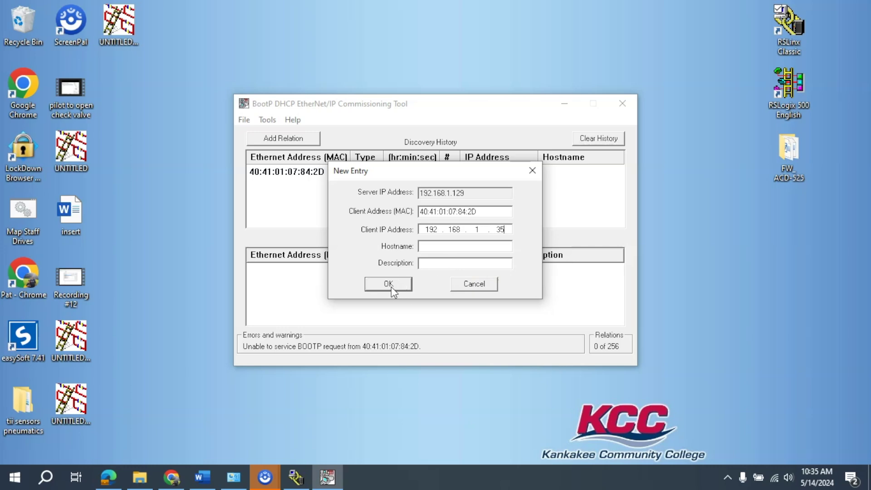
left_click(389, 284)
Disable BOOTP/DHCP for the 192.168.1.35 relation, then close the tool without saving changes.
left_click(453, 270)
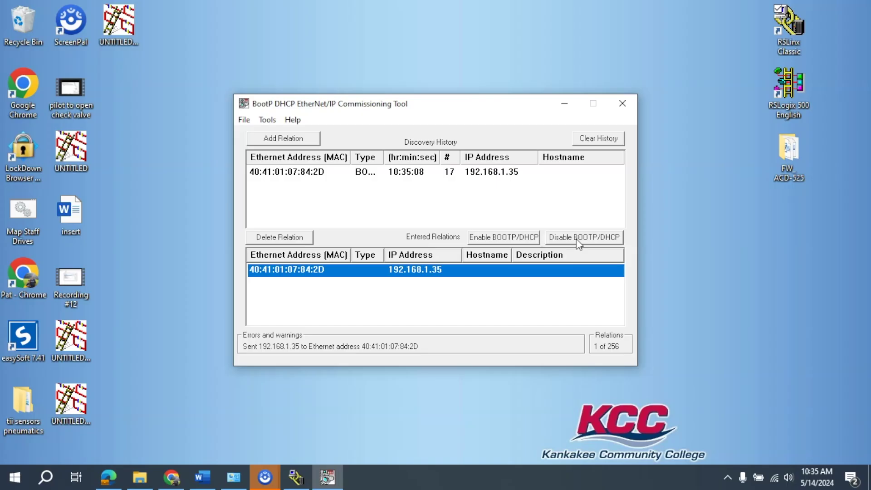
left_click(576, 240)
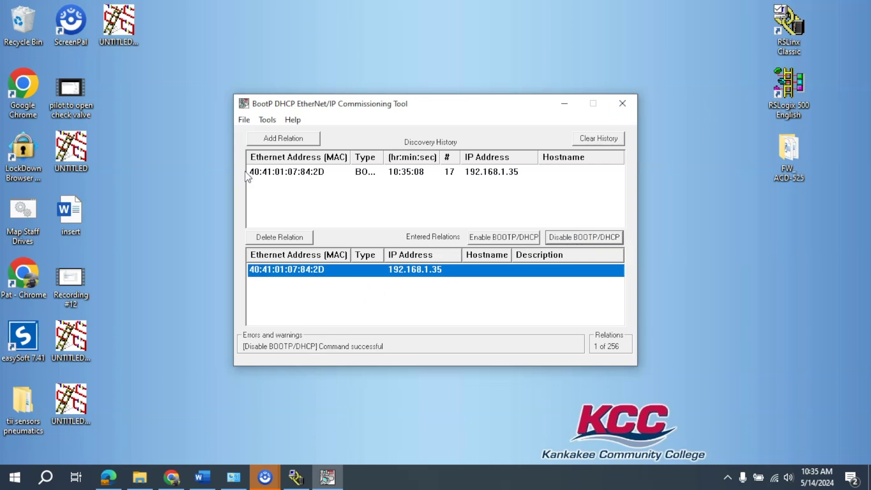
left_click(624, 103)
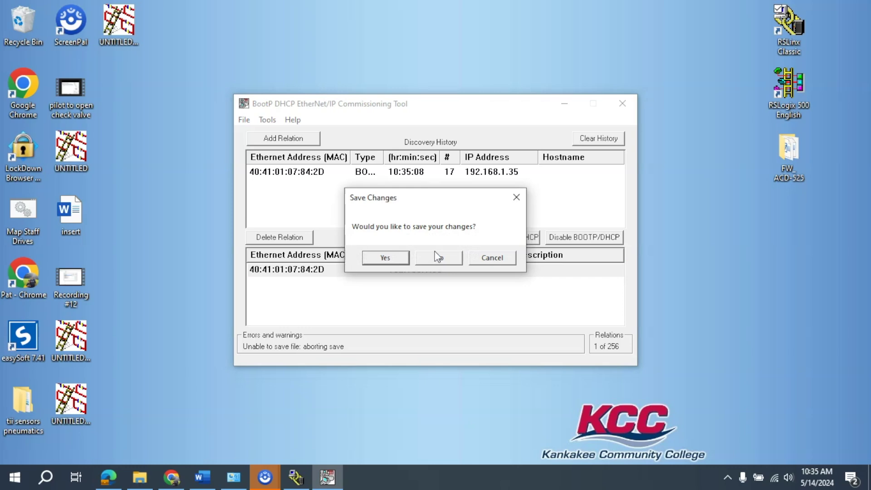
left_click(445, 260)
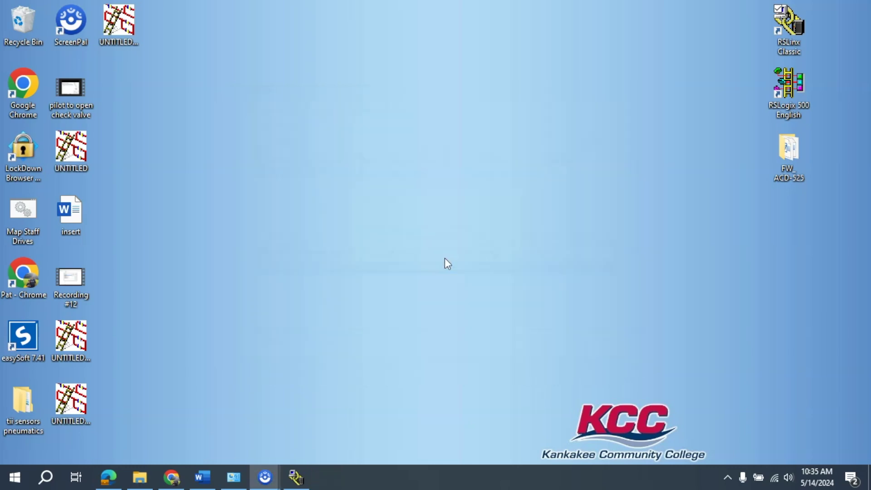
left_click(303, 482)
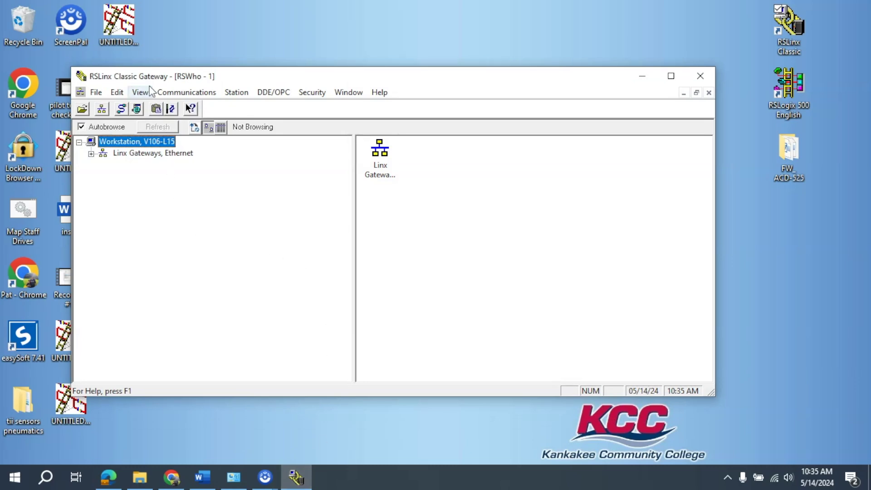
In Configure Drivers, add a new EtherNet/IP Driver.
left_click(121, 108)
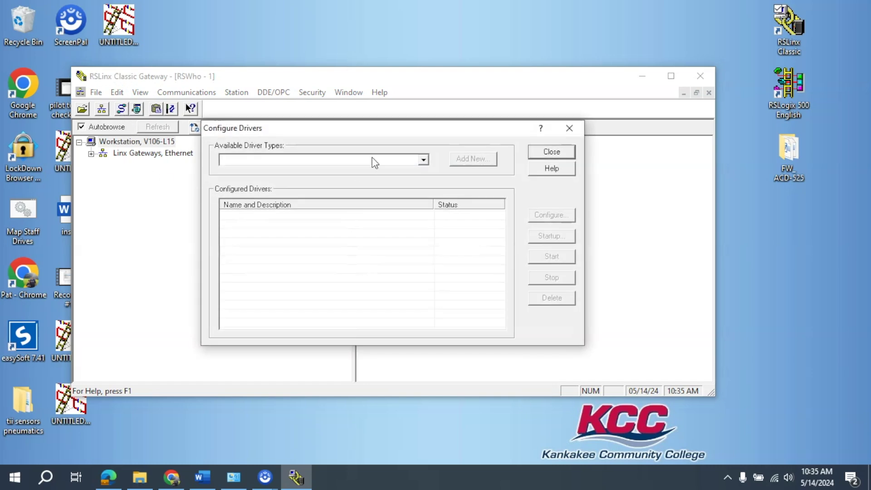
left_click(423, 160)
left_click(369, 199)
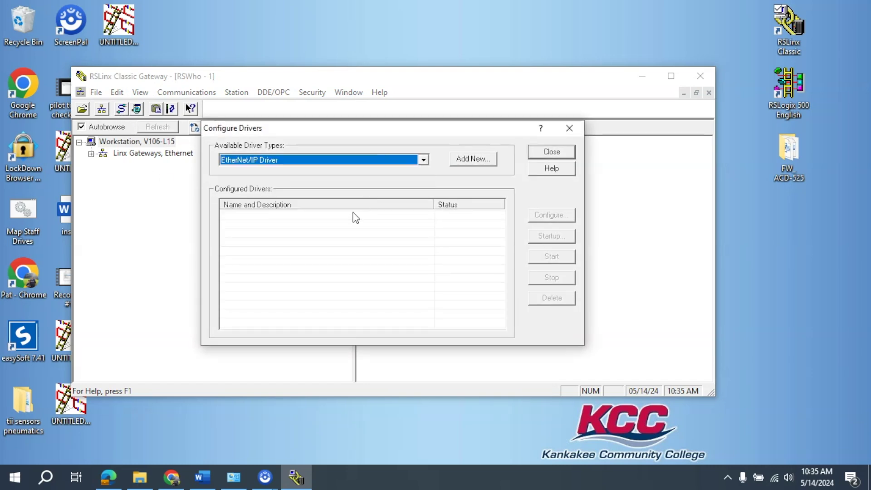
left_click(484, 160)
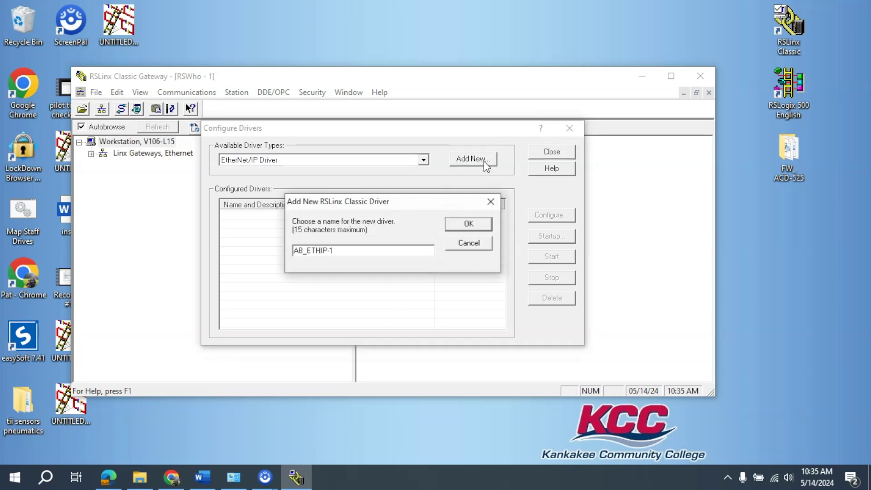
Name the driver Klettetech, bind it to the Intel Ethernet adapter, and apply.
double_click(372, 251)
key("BackSpace")
key("BackSpace")
key("BackSpace")
key("BackSpace")
key("BackSpace")
key("BackSpace")
key("BackSpace")
key("BackSpace")
key("BackSpace")
key("BackSpace")
type("K")
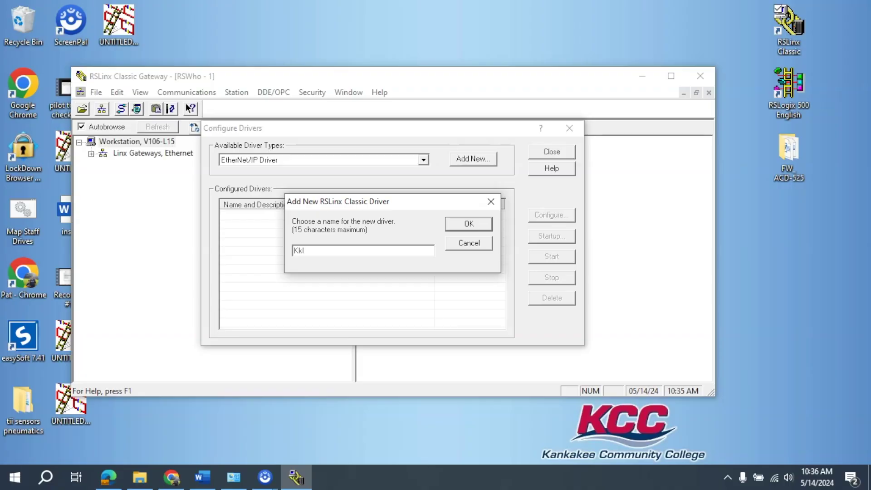
type("lettetech")
left_click(469, 224)
left_click(469, 226)
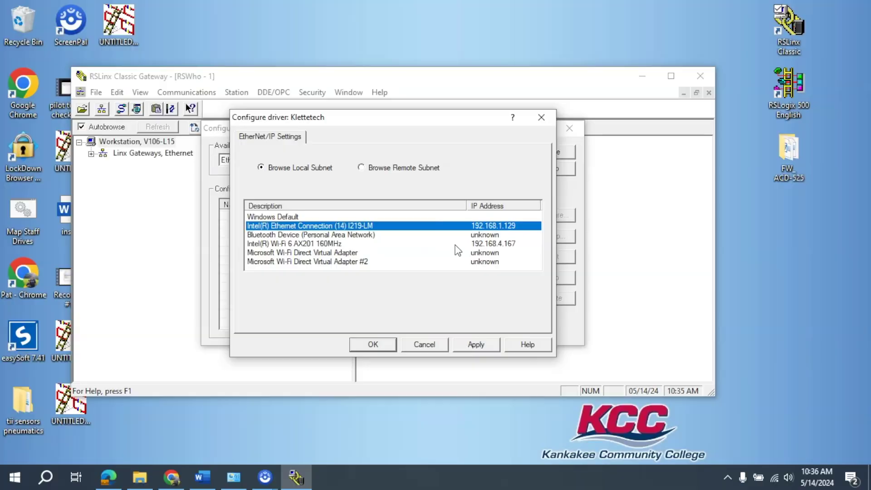
left_click(477, 346)
left_click(370, 345)
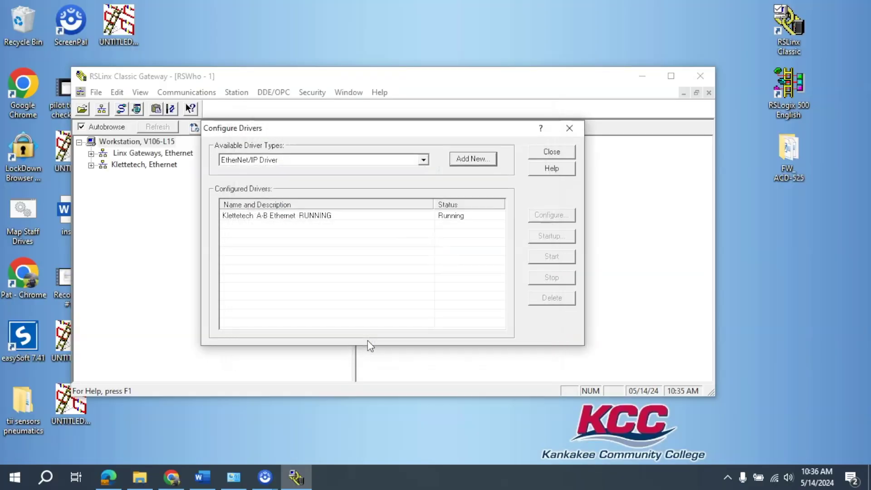
left_click(552, 151)
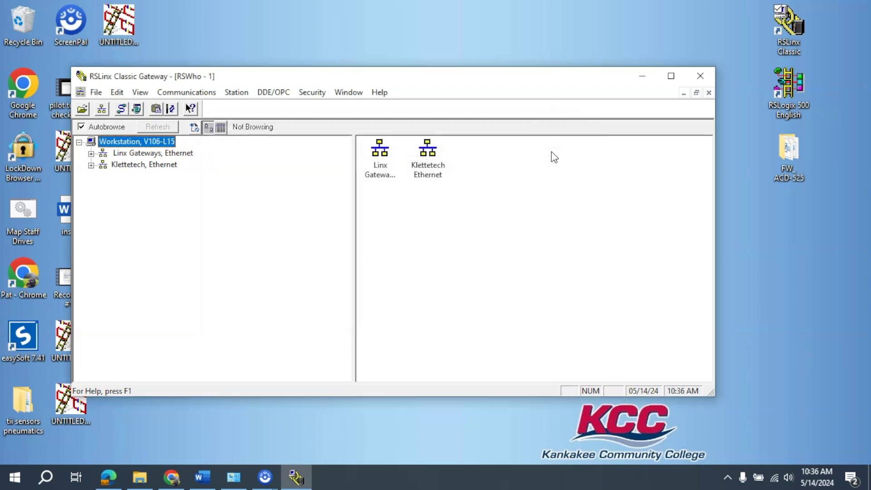
Expand Klettetech in RSWho to list 192.168.1.129 and the PowerFlex 525 at 192.168.1.35.
left_click(91, 165)
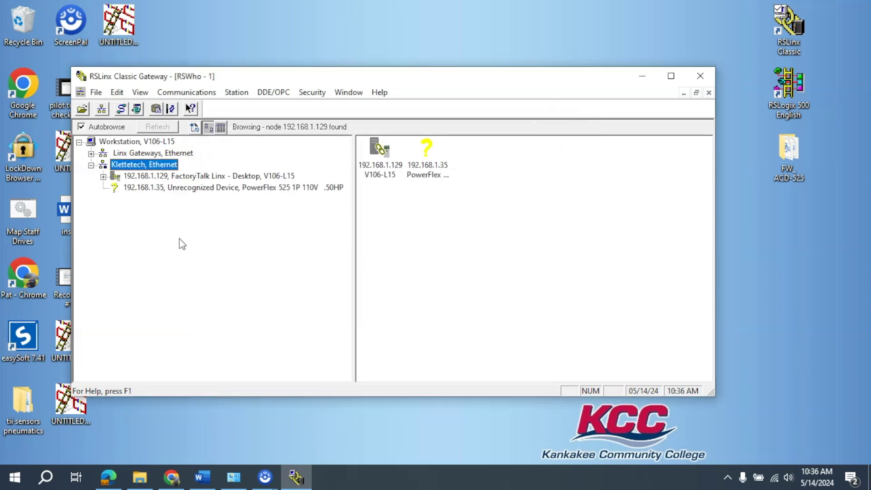